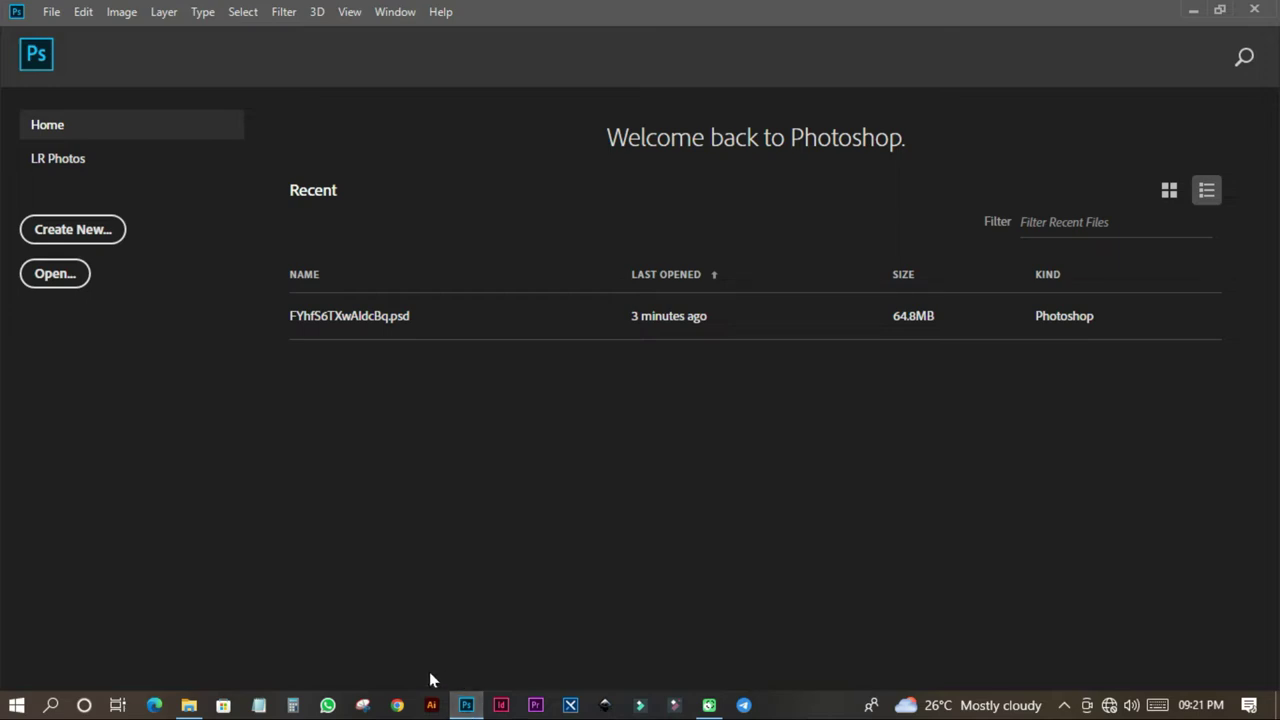
Drag photo 1 from the COLOR GRADING folder in File Explorer into Photoshop.
left_click(197, 706)
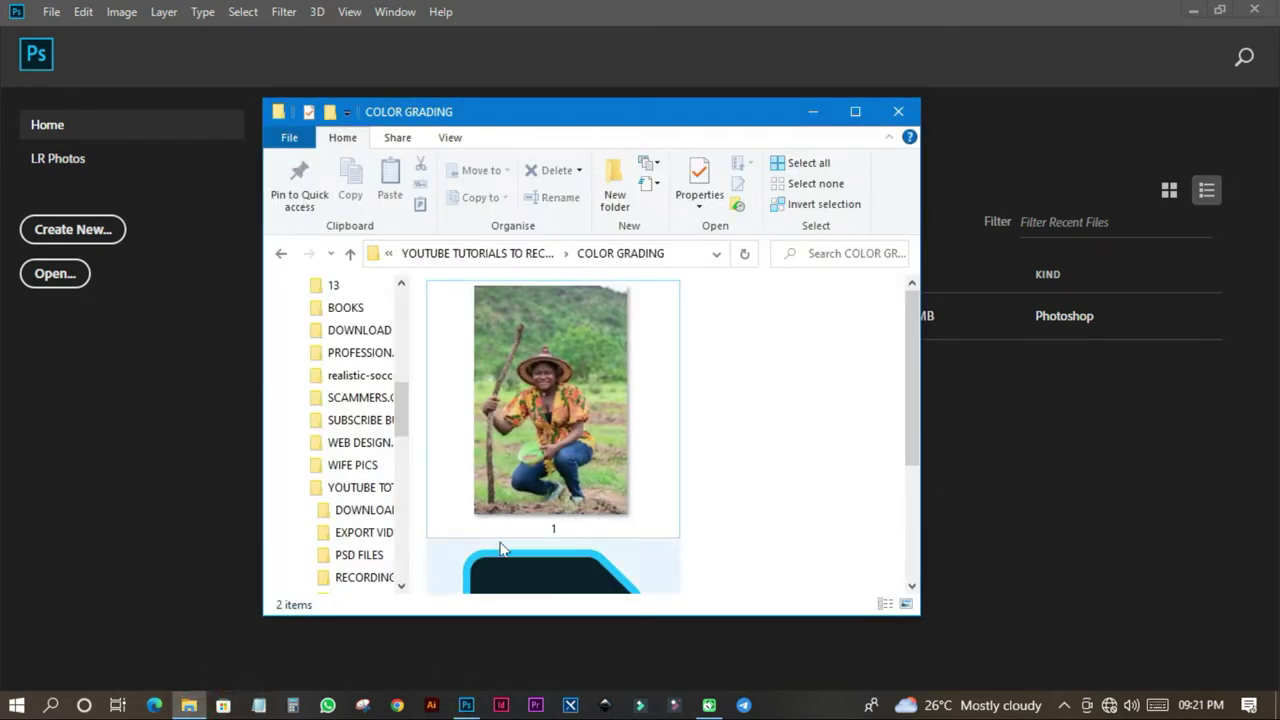
left_click(546, 420)
left_click_drag(538, 472, 521, 73)
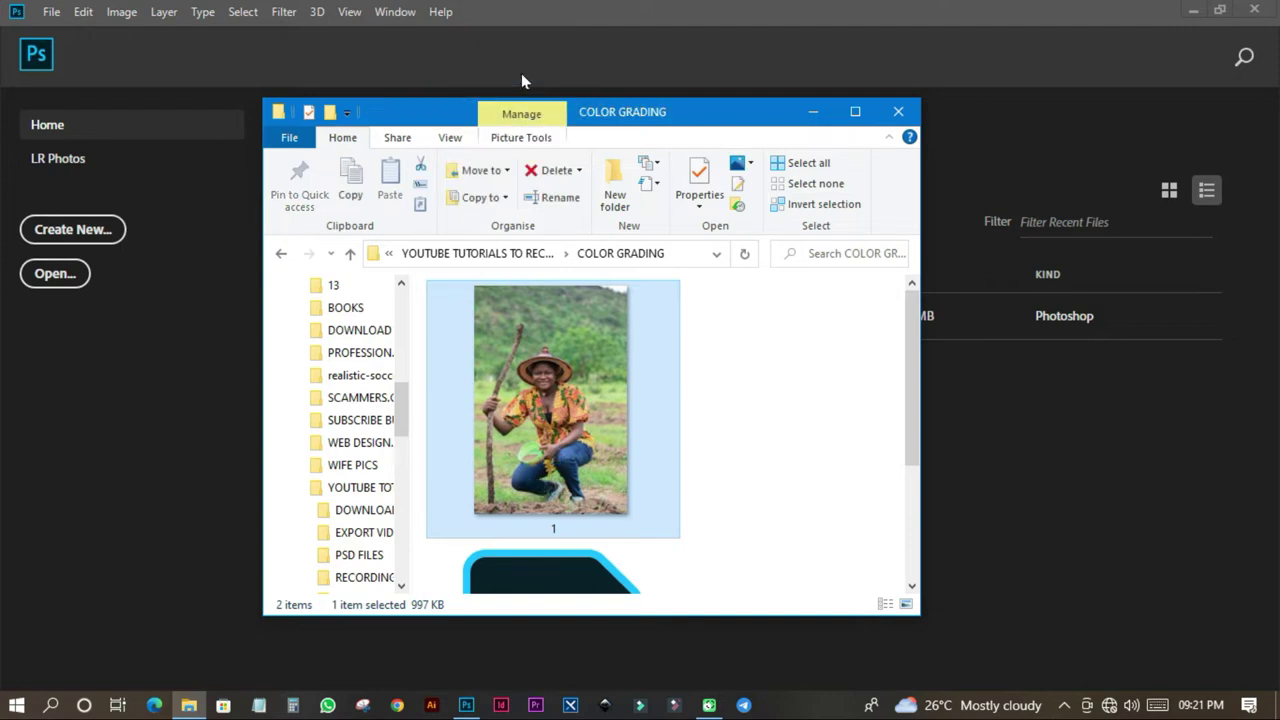
key("space")
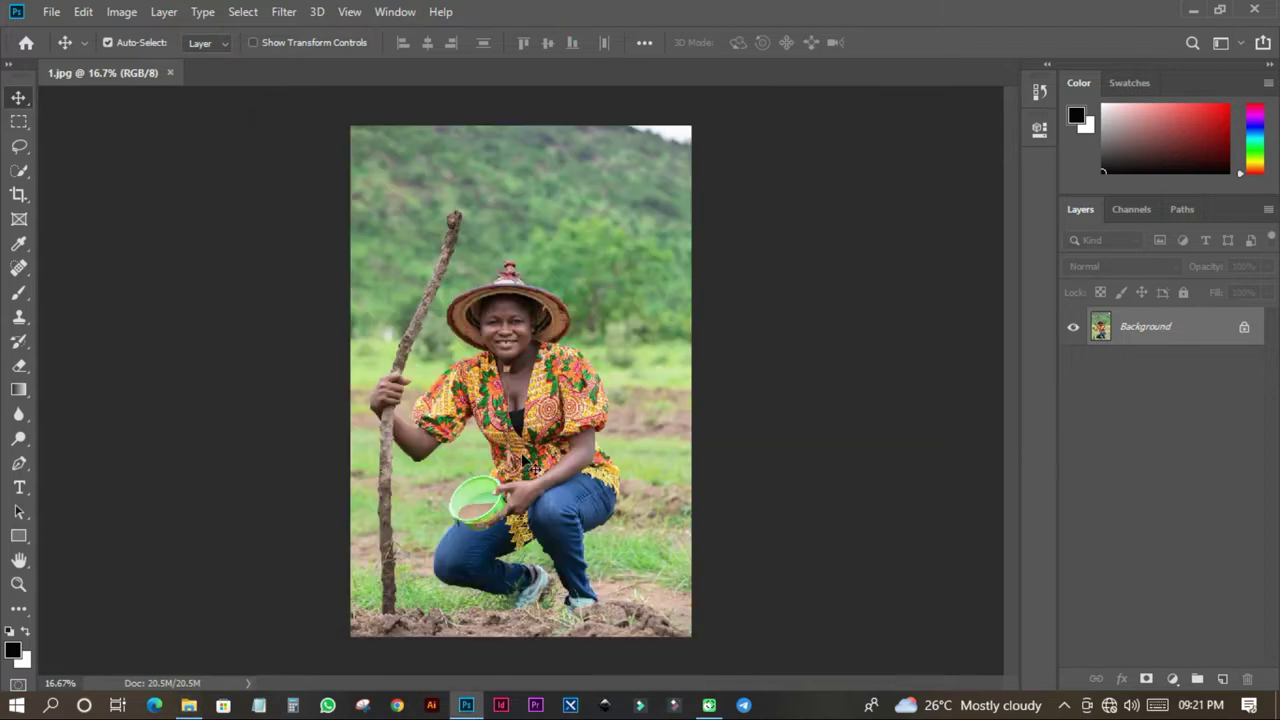
Inspect the photo, then duplicate the Background layer into a Background copy.
left_click_drag(520, 479, 533, 153)
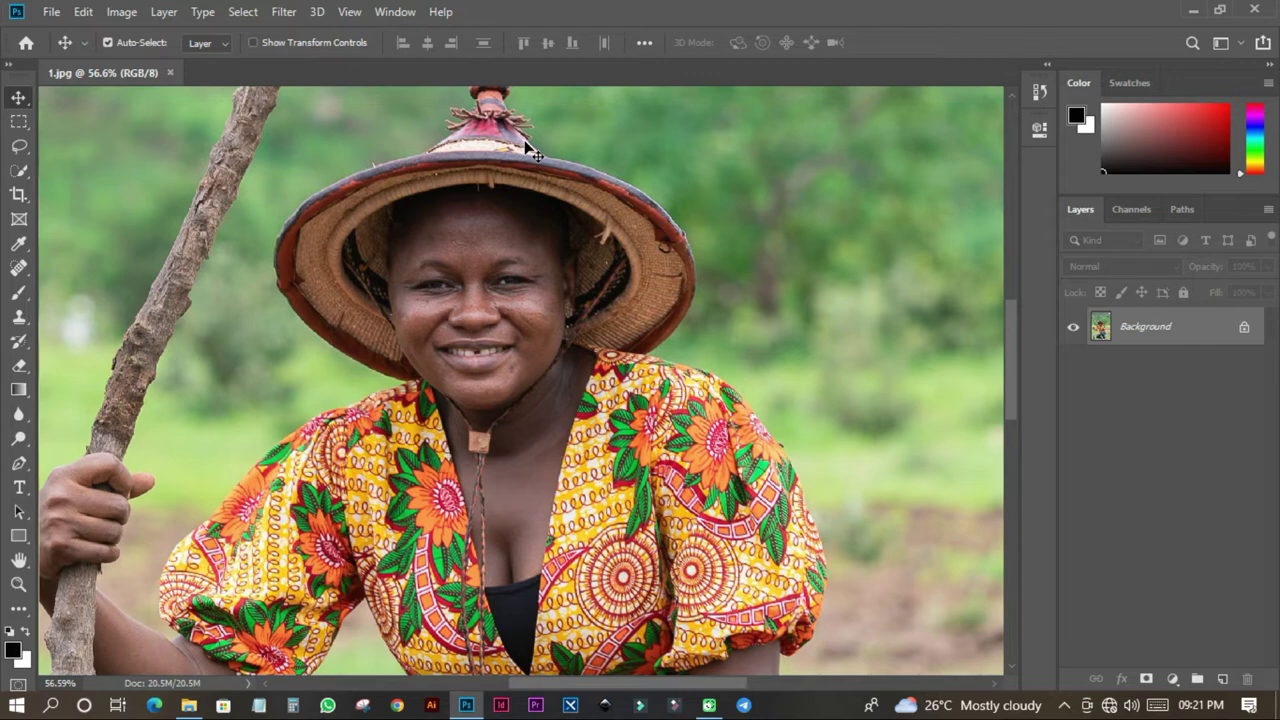
left_click_drag(526, 143, 524, 361)
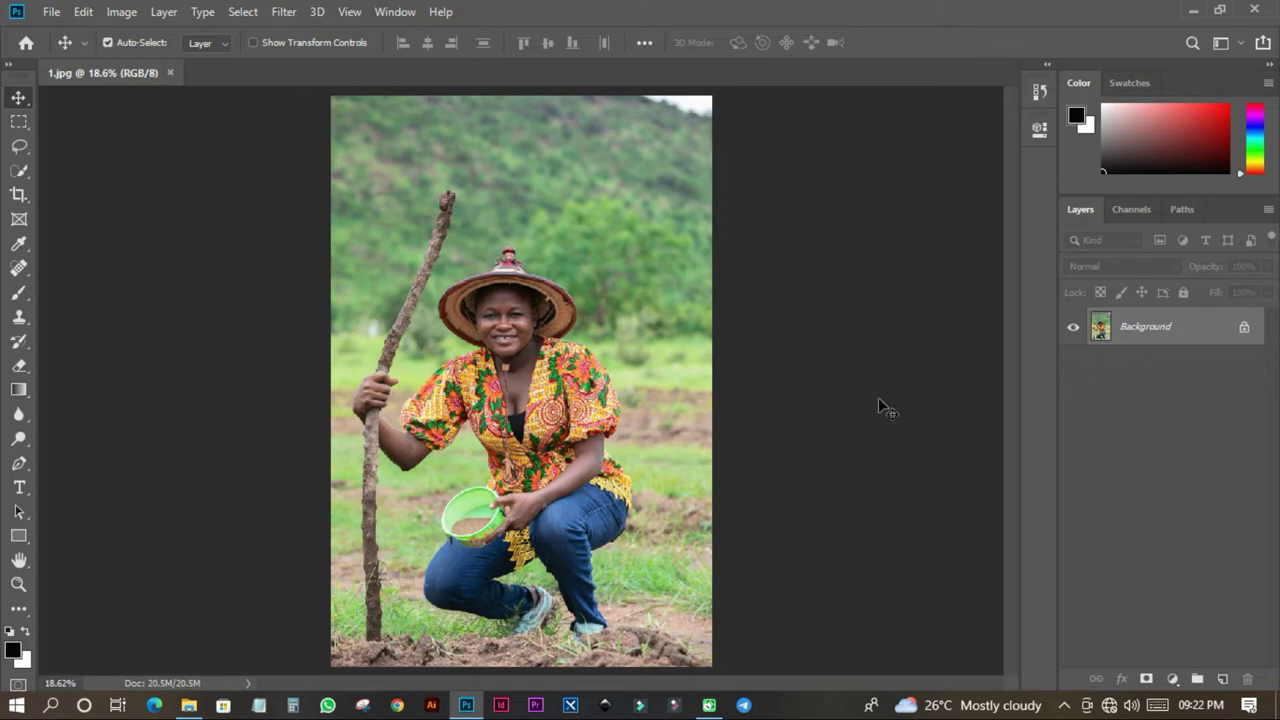
left_click_drag(1178, 337, 1222, 676)
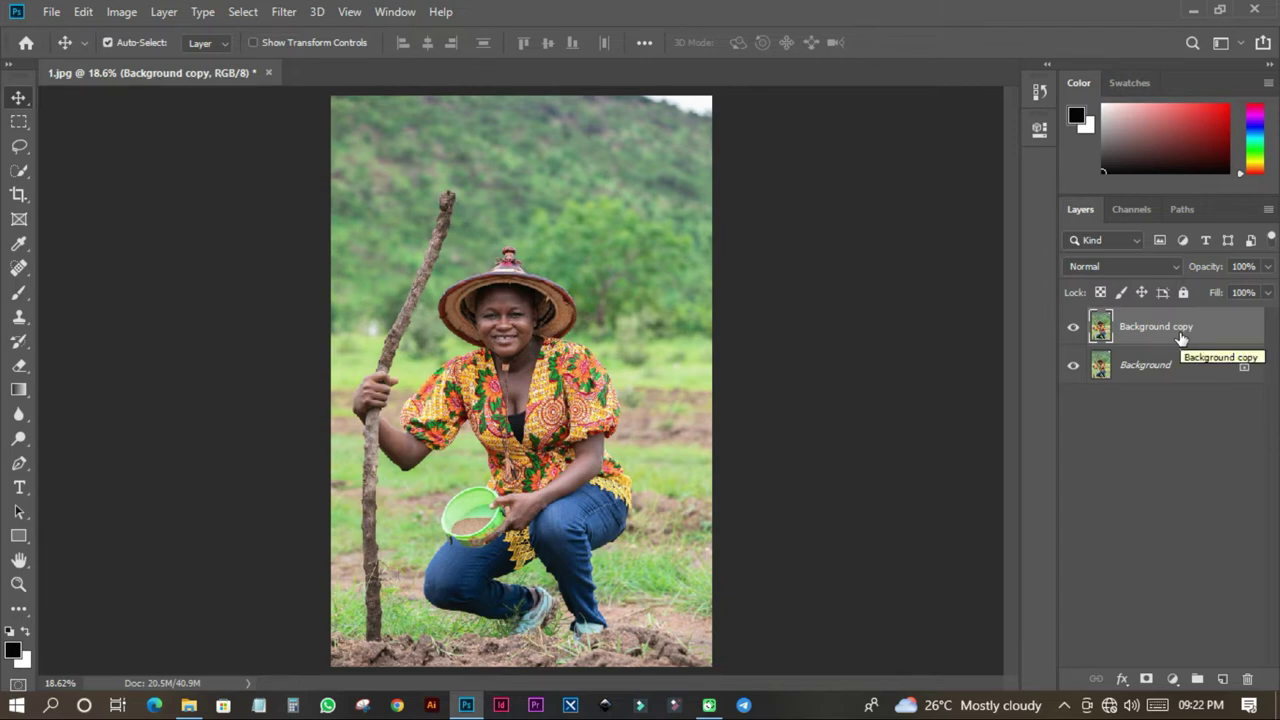
Start an Iris Blur from Filter > Blur Gallery on the Background copy.
left_click(282, 13)
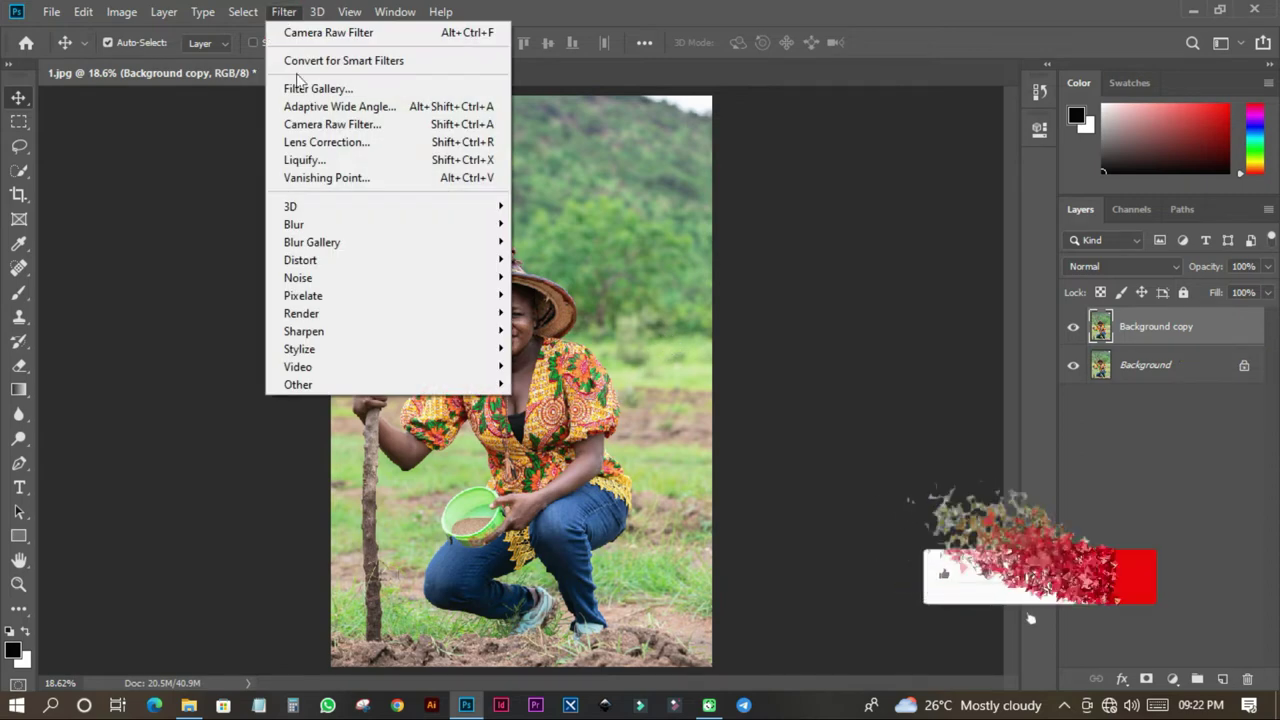
mouse_move(314, 245)
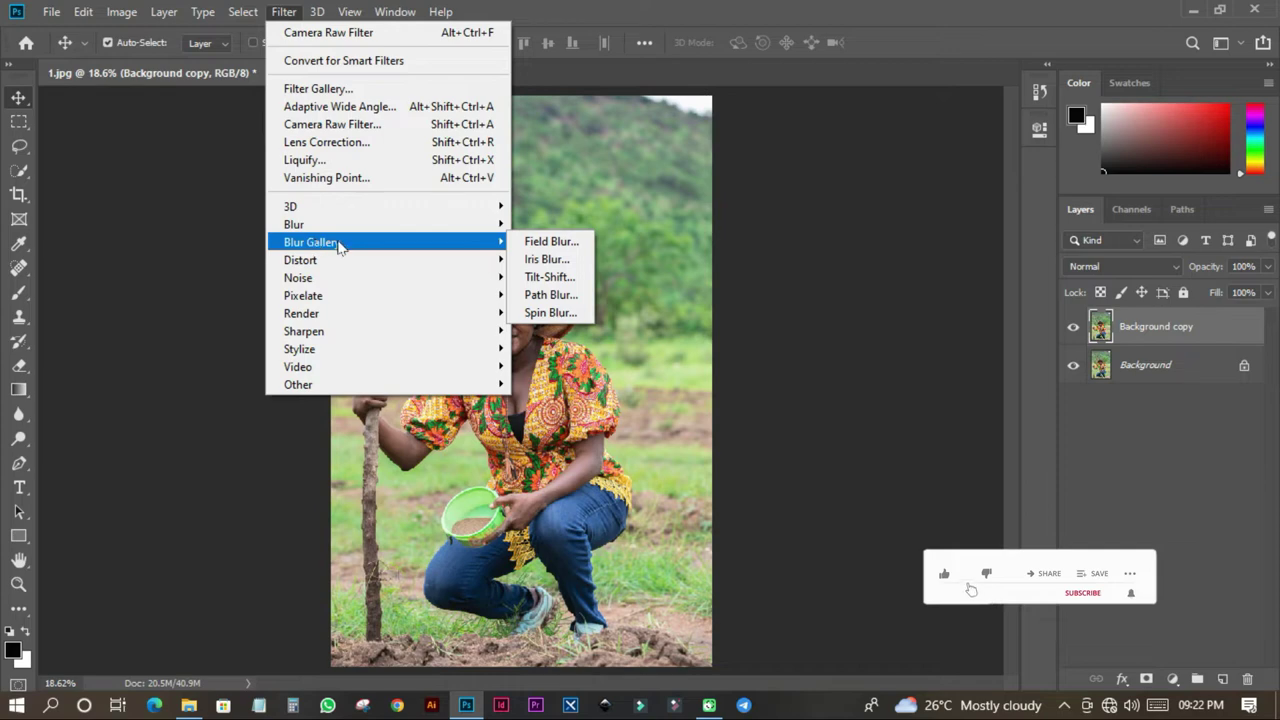
left_click(546, 259)
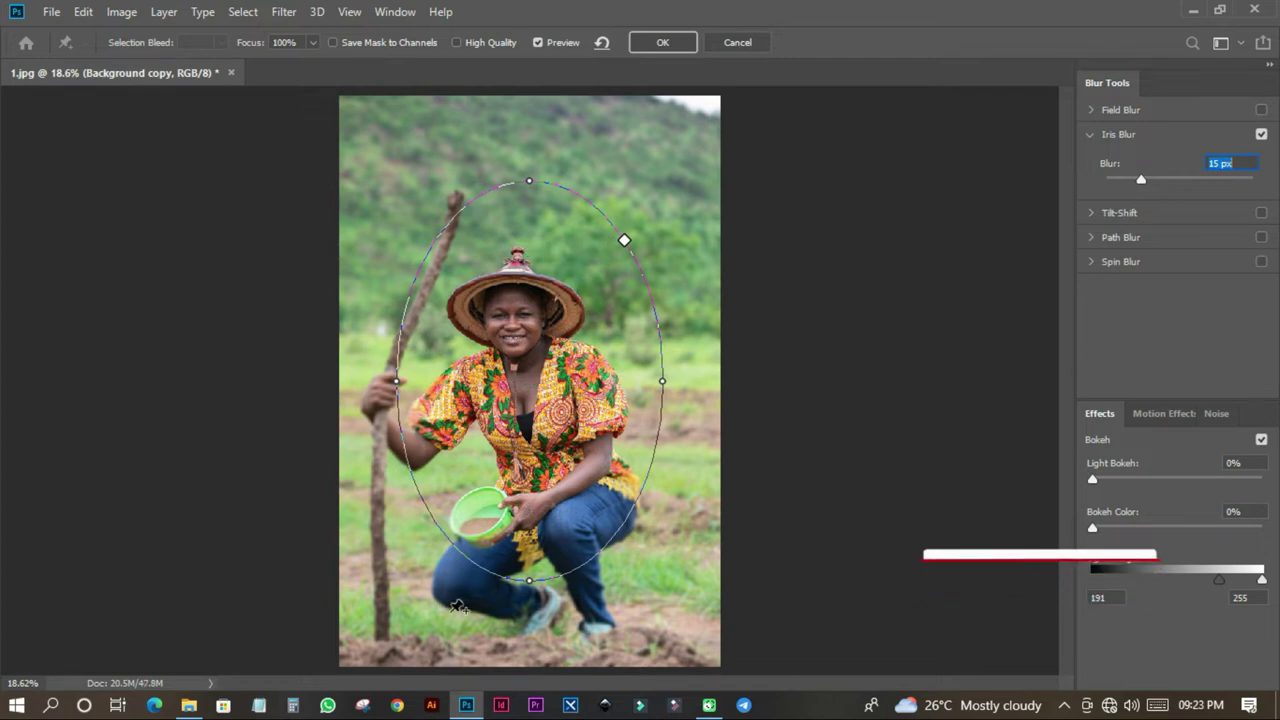
Stretch and resize the iris ellipse and focus area to frame the whole woman.
left_click_drag(529, 583, 536, 659)
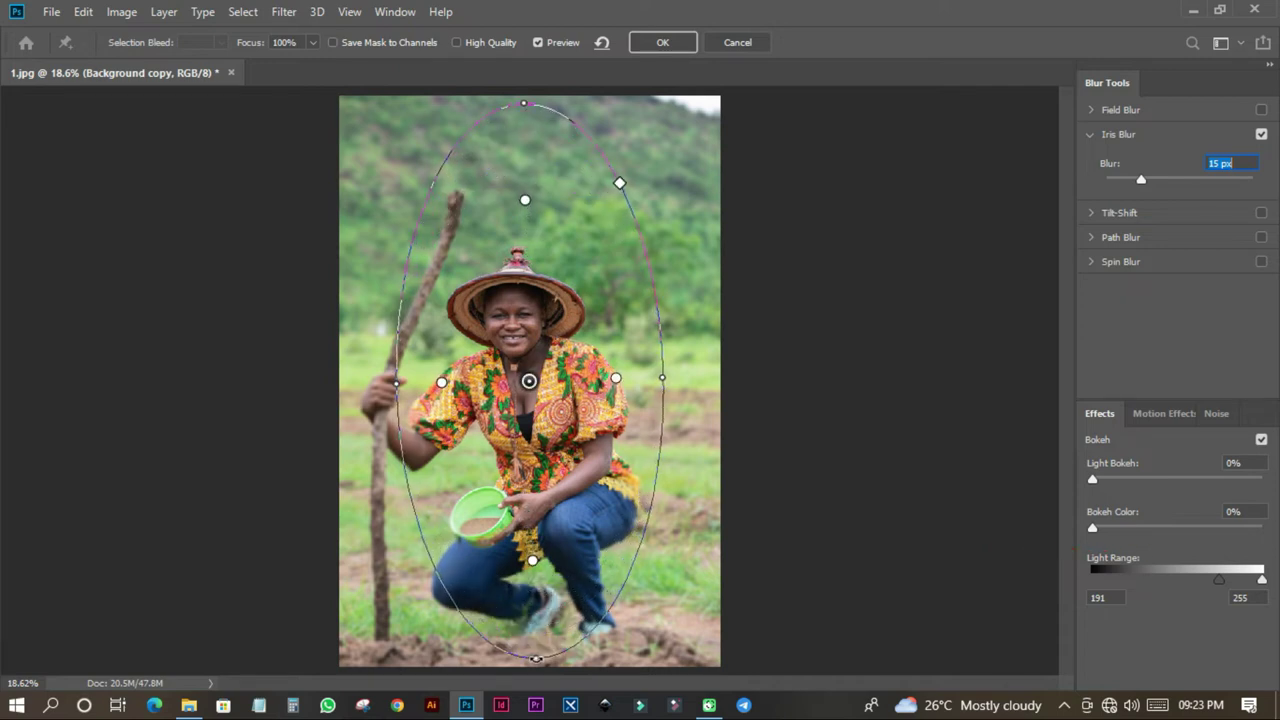
left_click_drag(662, 378, 727, 382)
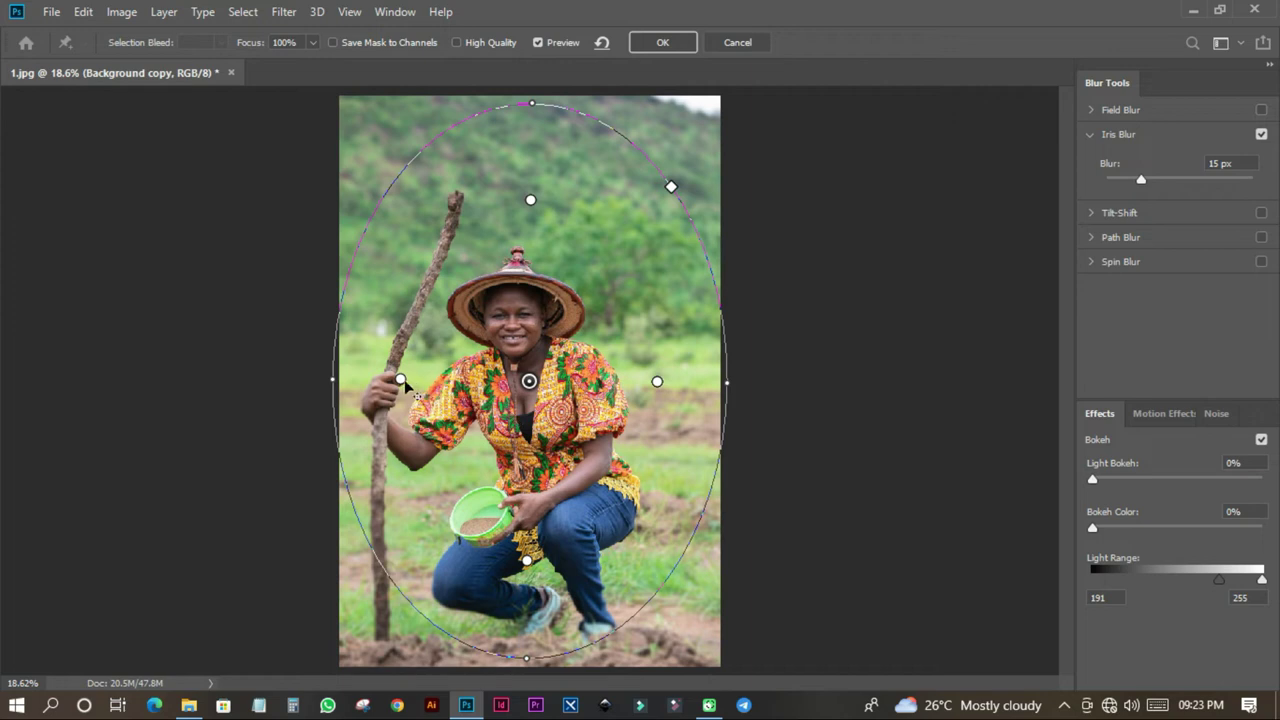
left_click_drag(401, 380, 472, 385)
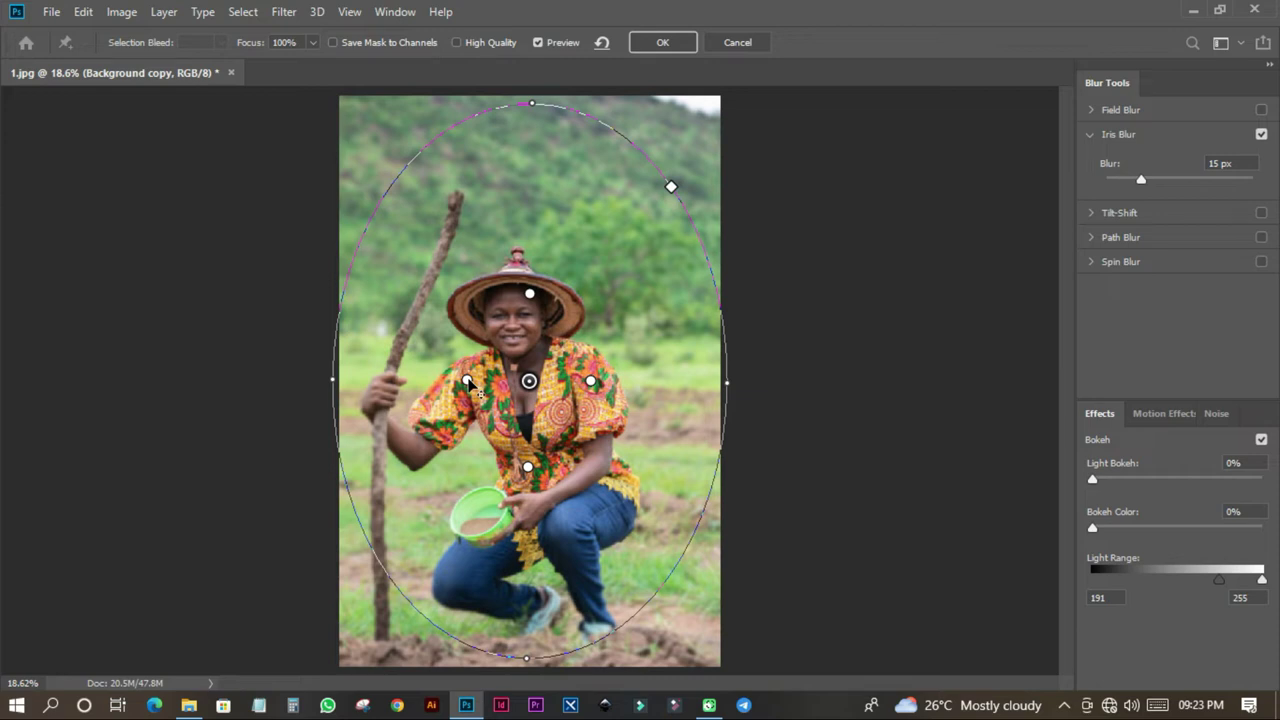
left_click_drag(469, 382, 347, 387)
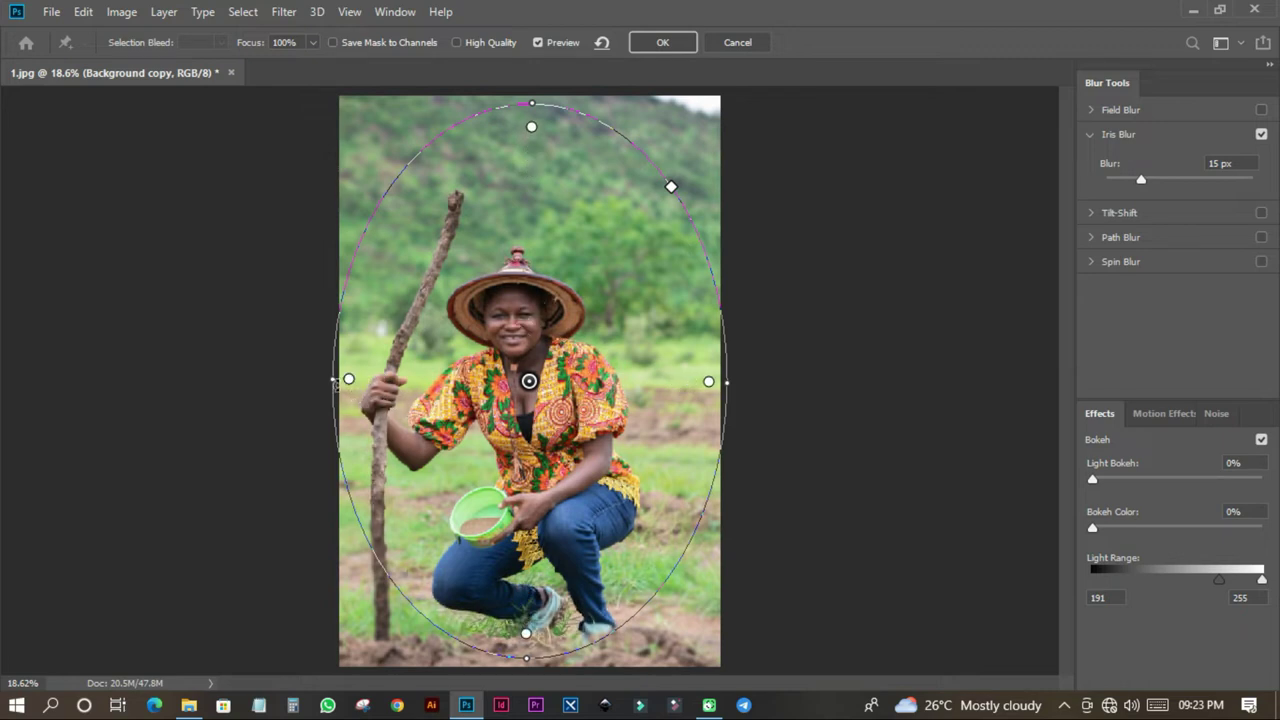
left_click_drag(333, 381, 347, 381)
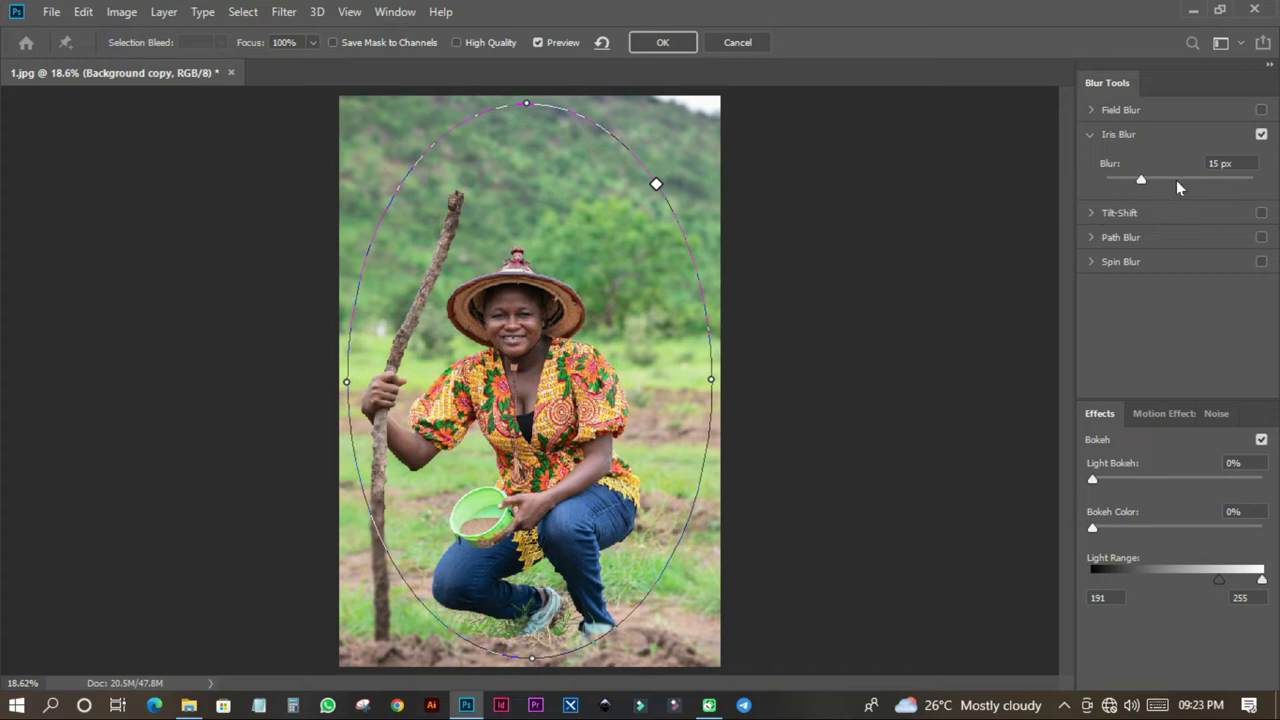
Set the blur strength to 24, tighten the focus area, and enable high-quality preview.
left_click(1242, 164)
type("24")
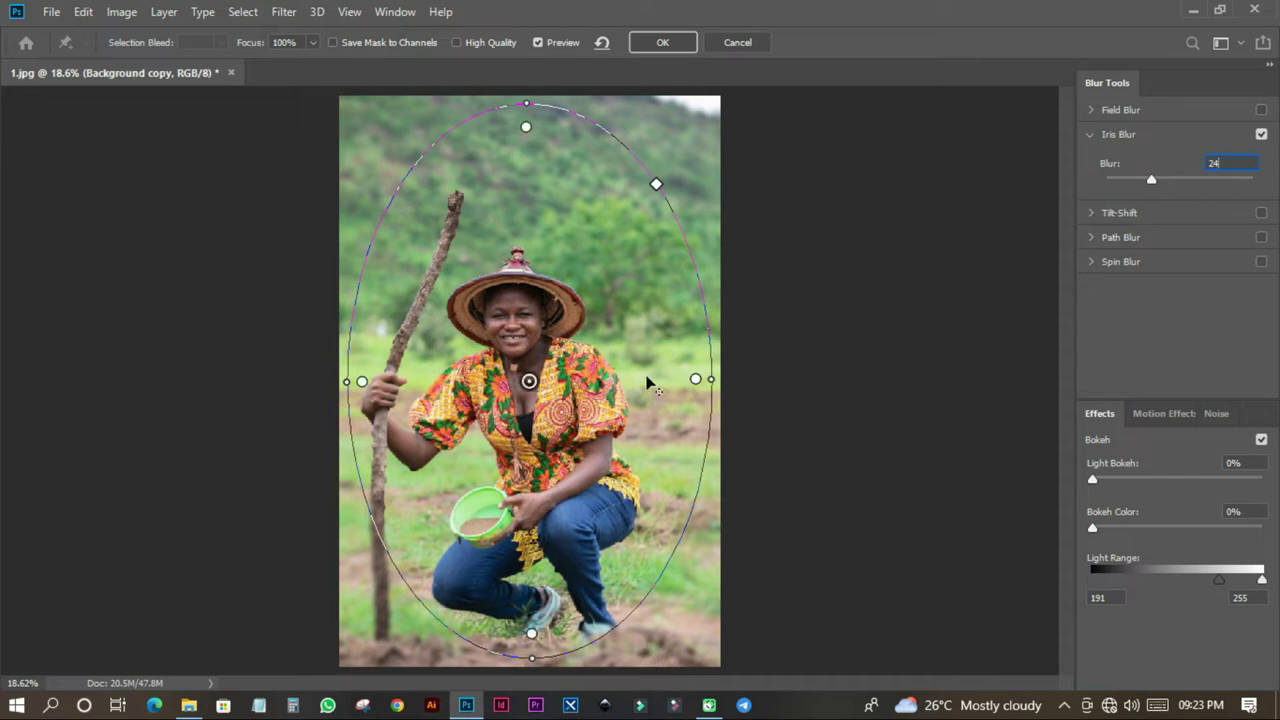
mouse_move(698, 381)
left_mouse_down()
mouse_move(674, 381)
mouse_move(686, 381)
left_mouse_up()
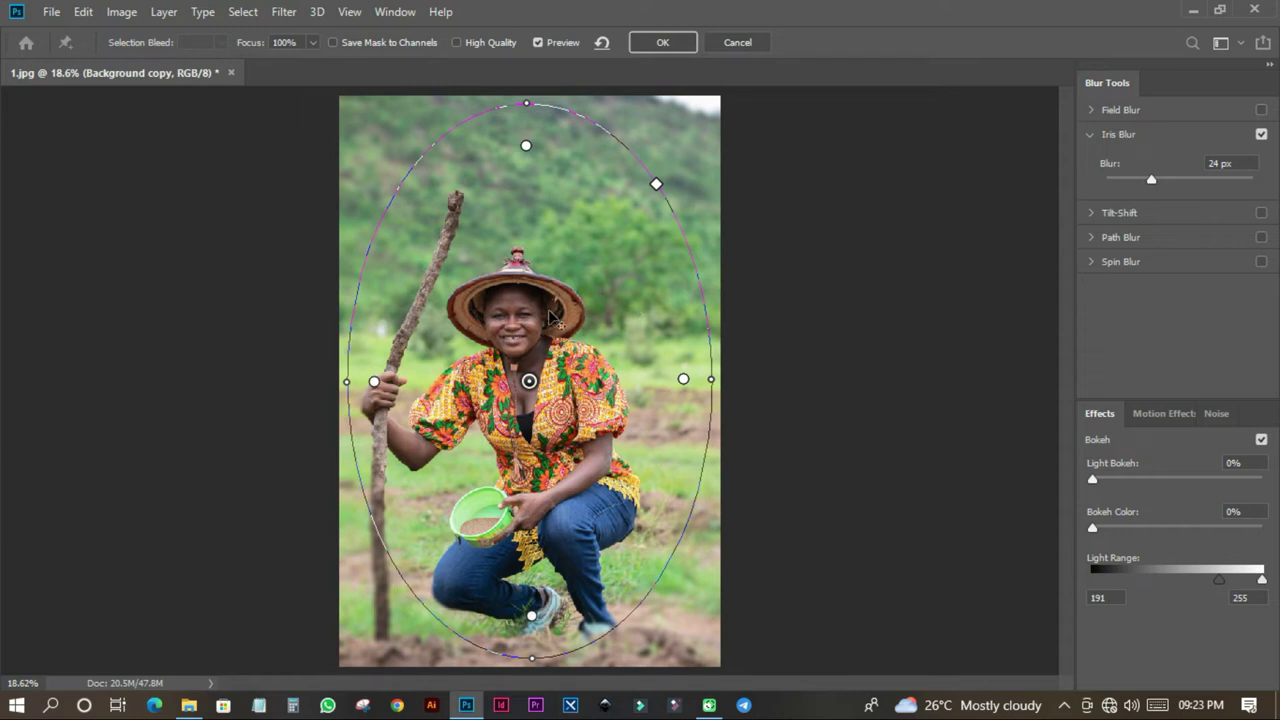
left_click(468, 44)
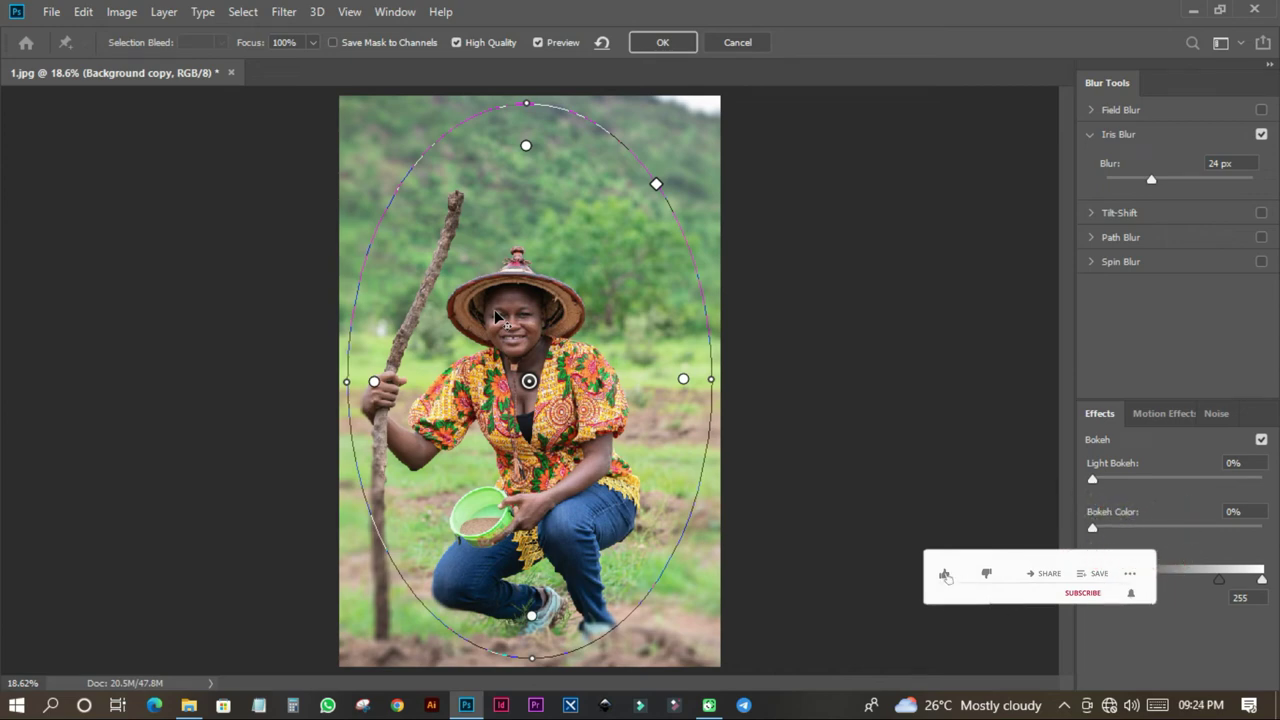
Spread the sharp focus area slightly outward and commit the Iris Blur.
scroll(386, 385, "up", 3)
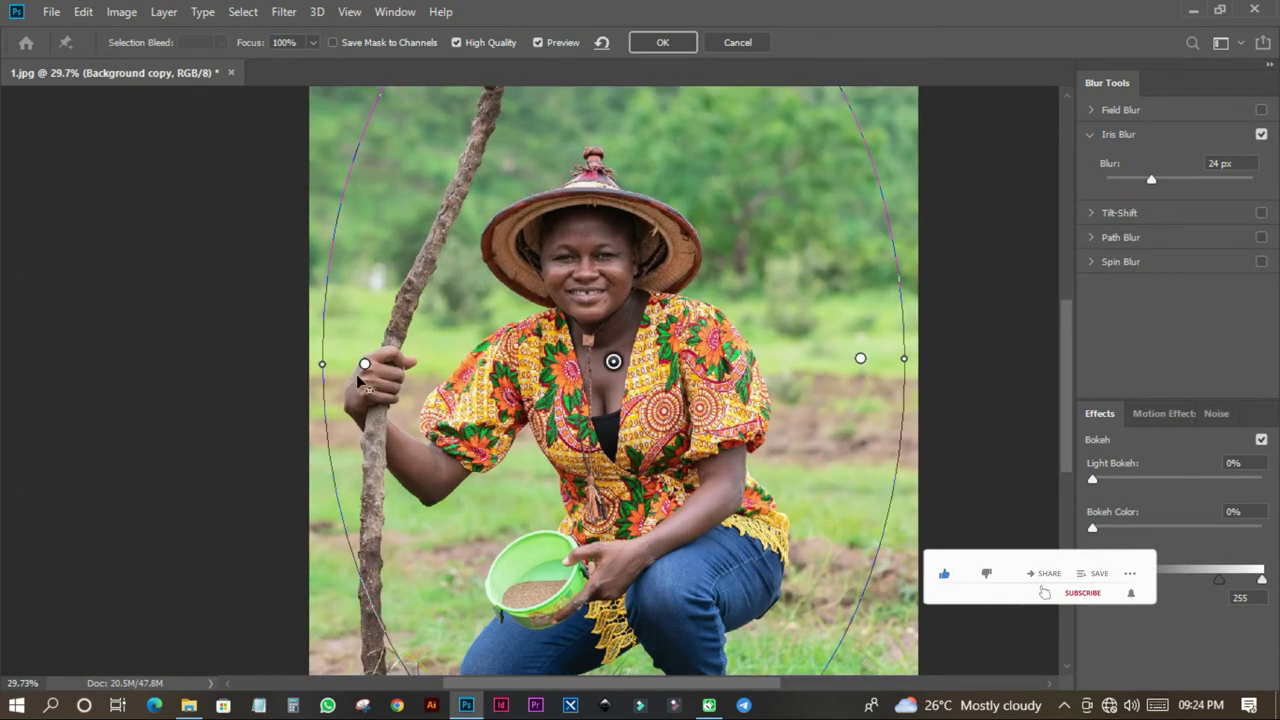
scroll(358, 380, "up", 2)
left_click_drag(379, 387, 344, 386)
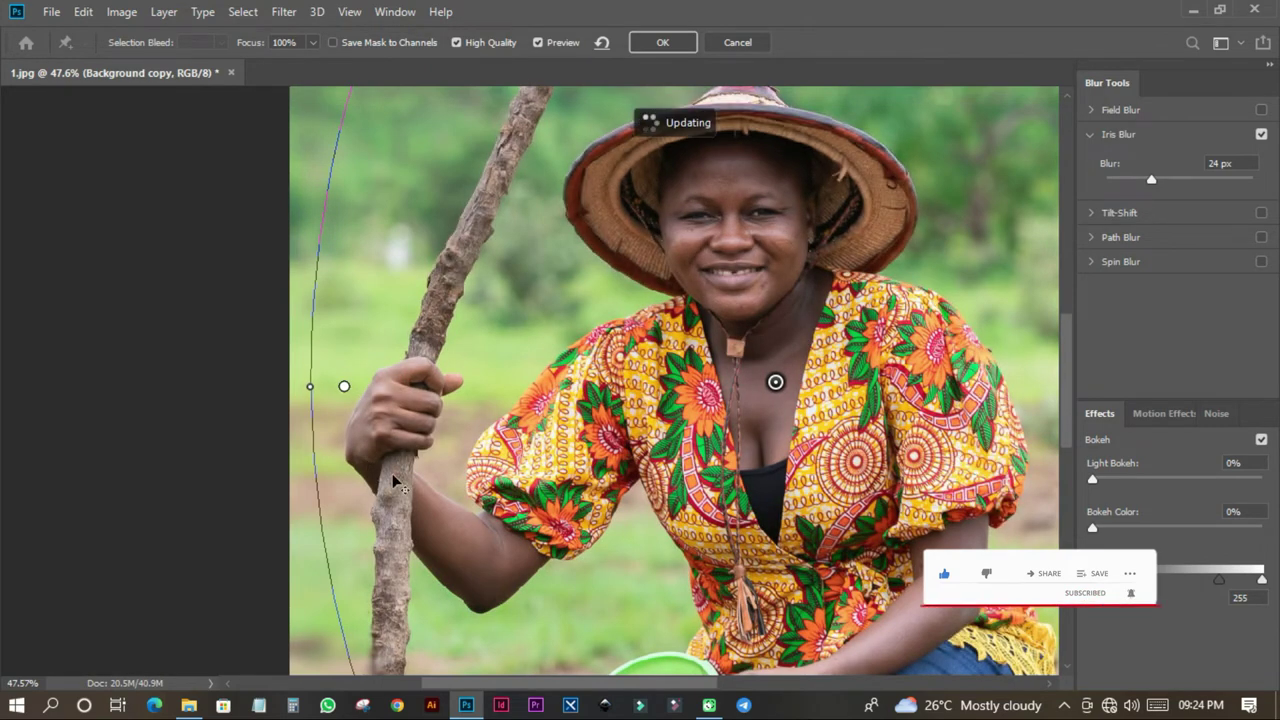
scroll(393, 481, "down", 2)
scroll(393, 481, "down", 2)
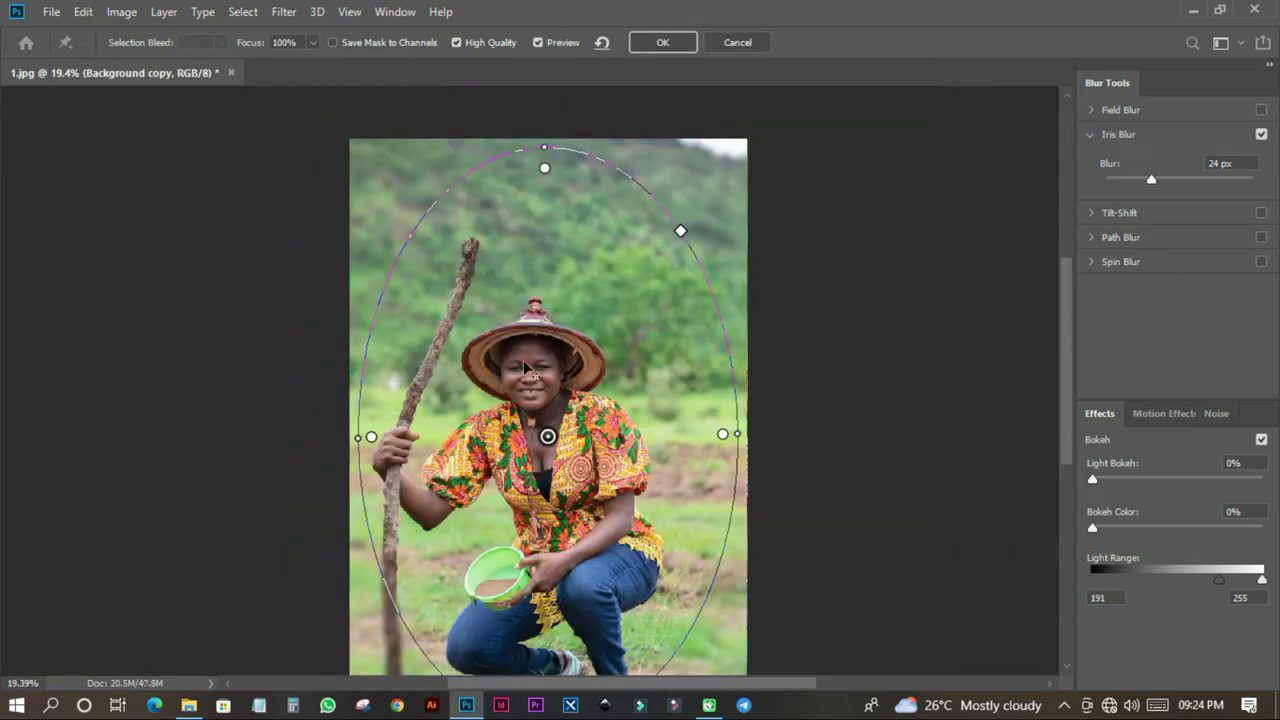
left_click(660, 43)
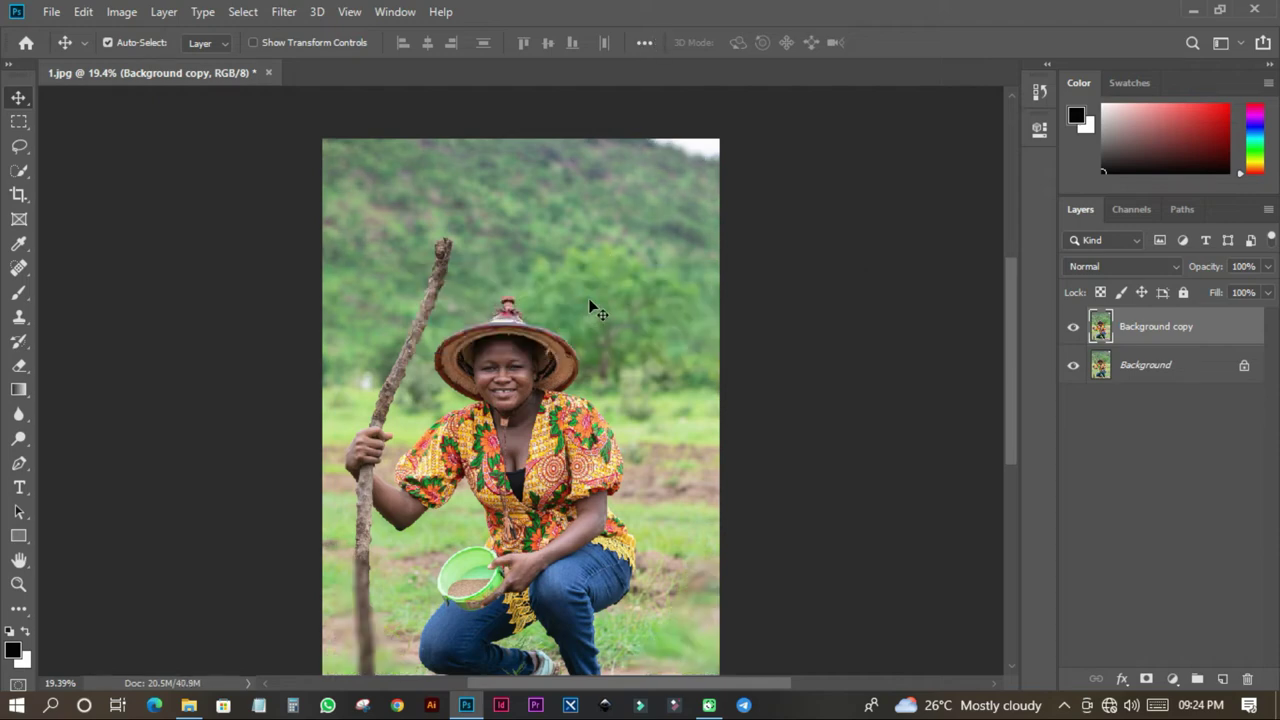
Toggle the Background copy's visibility twice to compare the blur against the original.
scroll(606, 397, "down", 1)
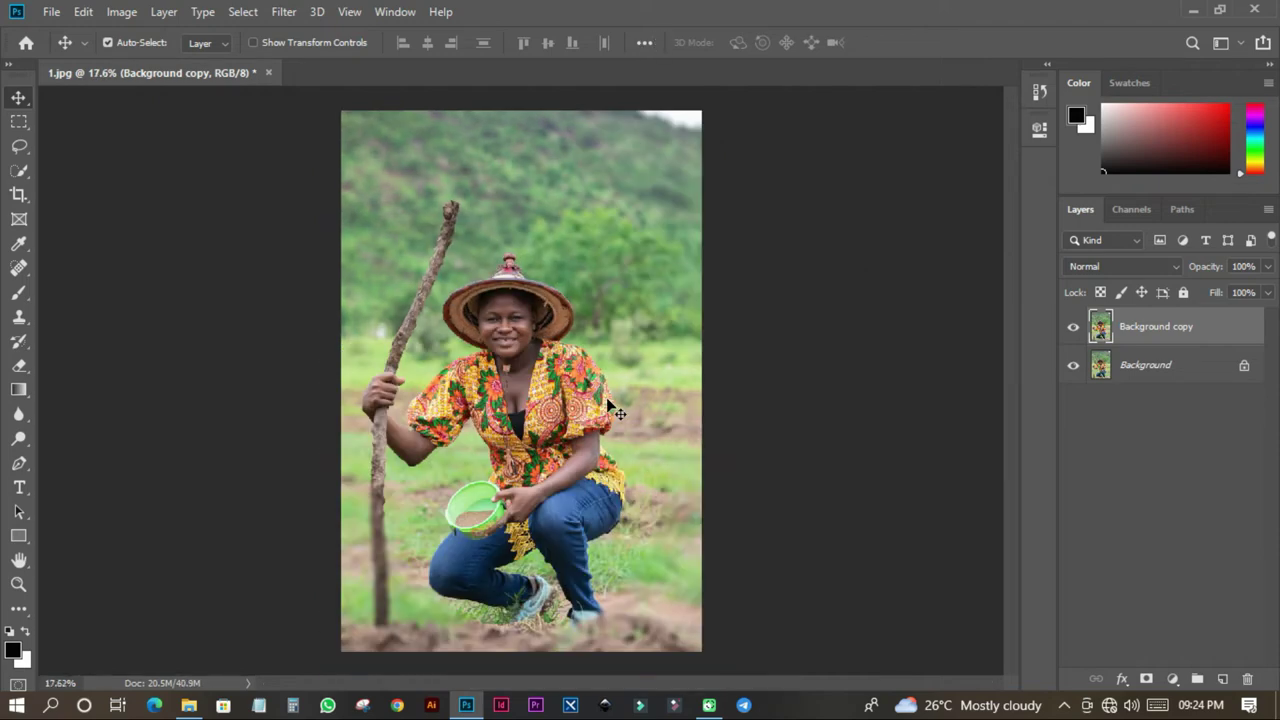
left_click(1073, 327)
left_click(1074, 328)
left_click(1074, 330)
left_click(1074, 330)
left_click(285, 13)
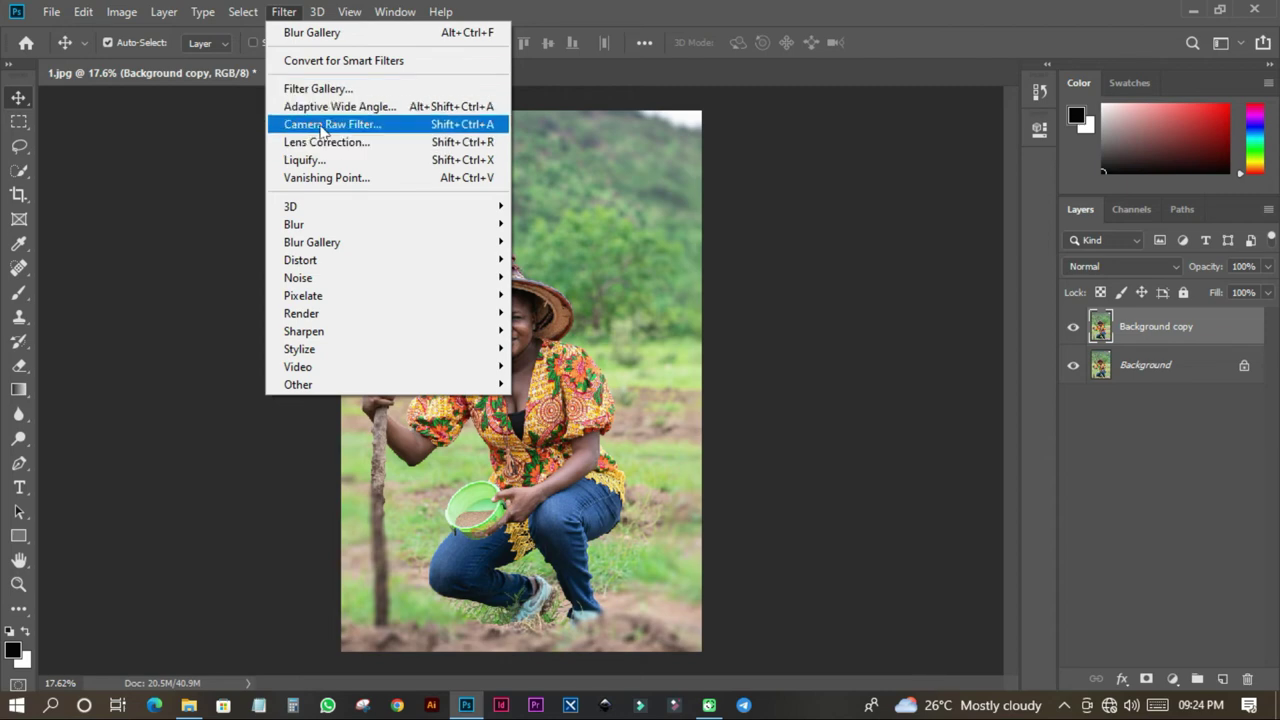
Apply the Vignette-4 Heavy preset in the Camera Raw Filter to darken the edges.
left_click(357, 128)
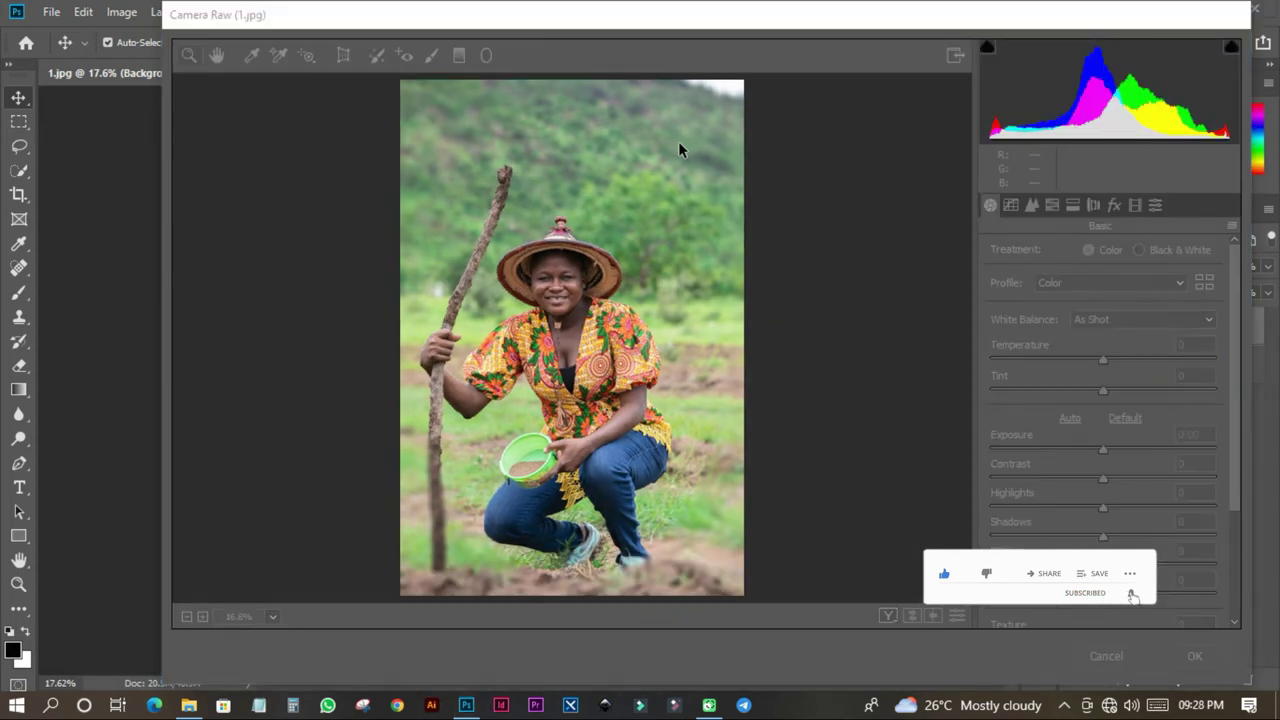
key("space")
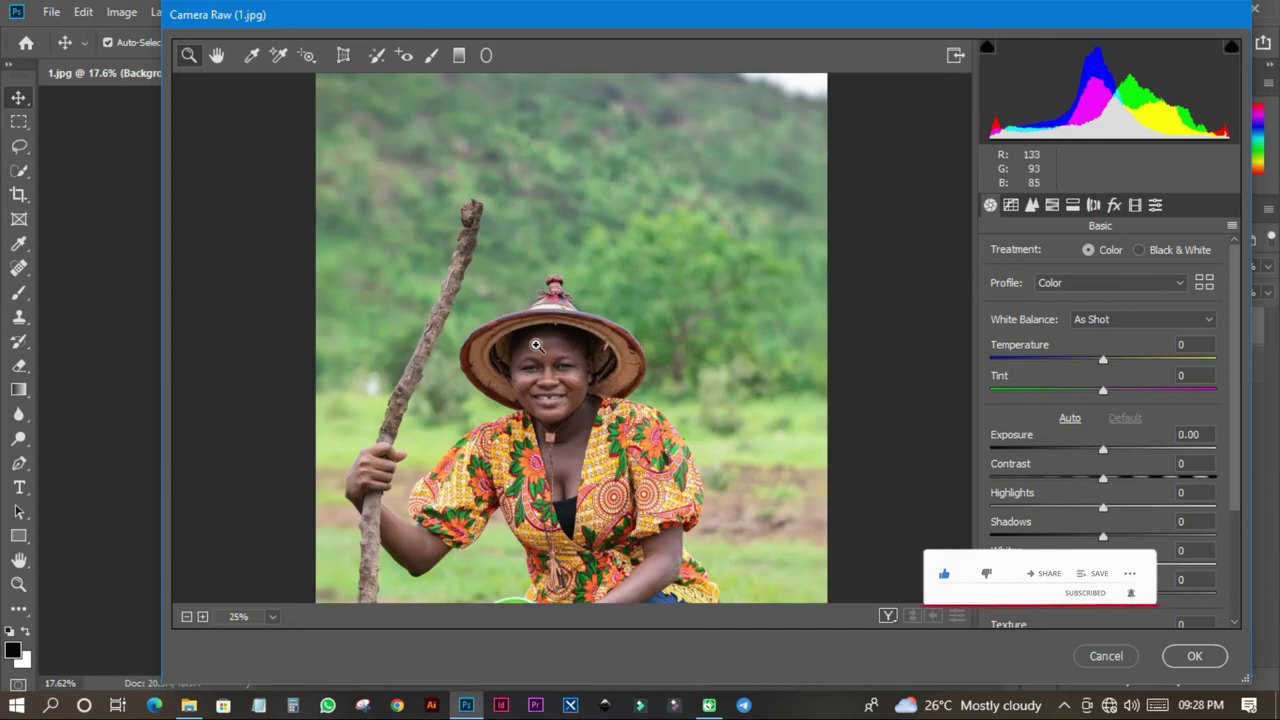
scroll(518, 288, "down", 3)
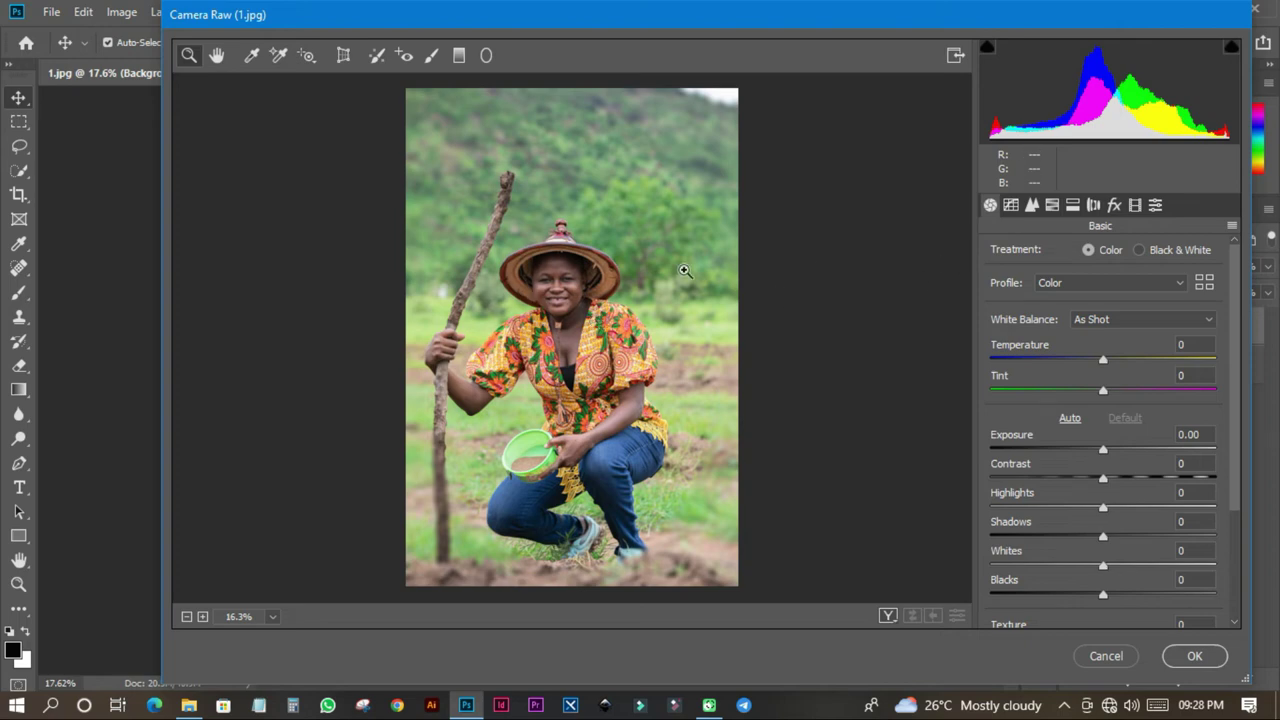
left_click(1157, 205)
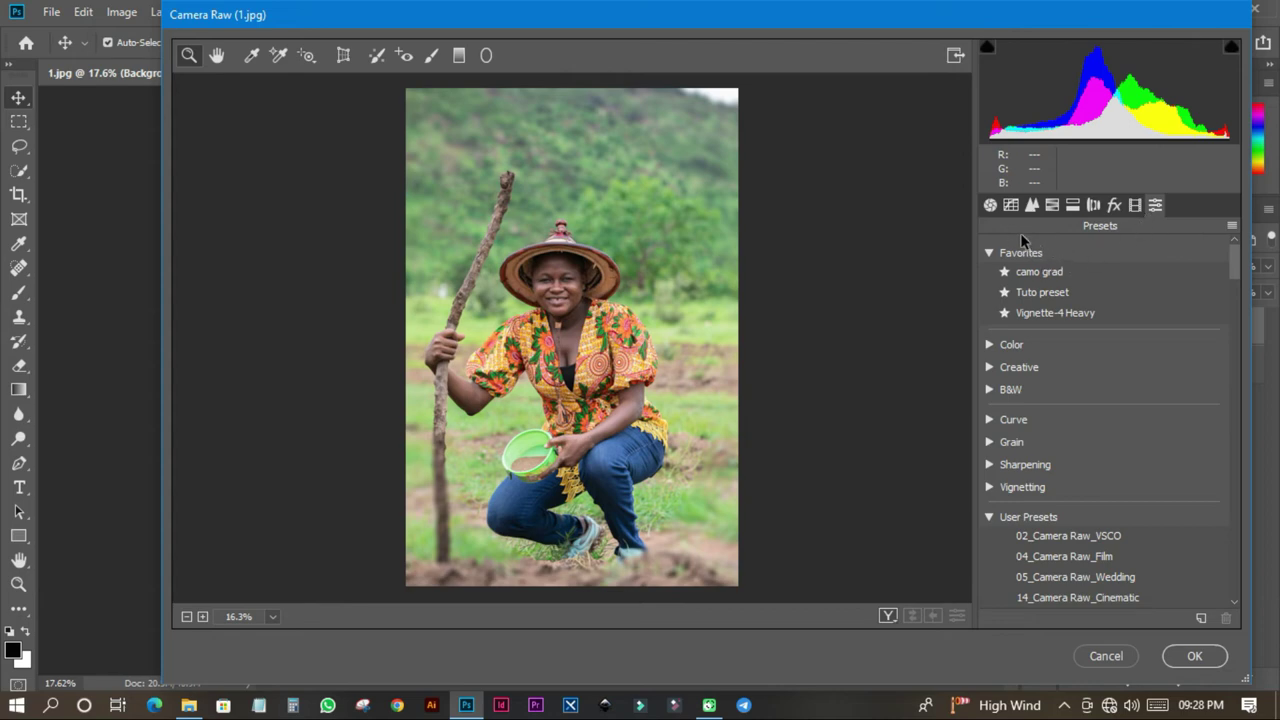
left_click(1068, 320)
left_click(1068, 318)
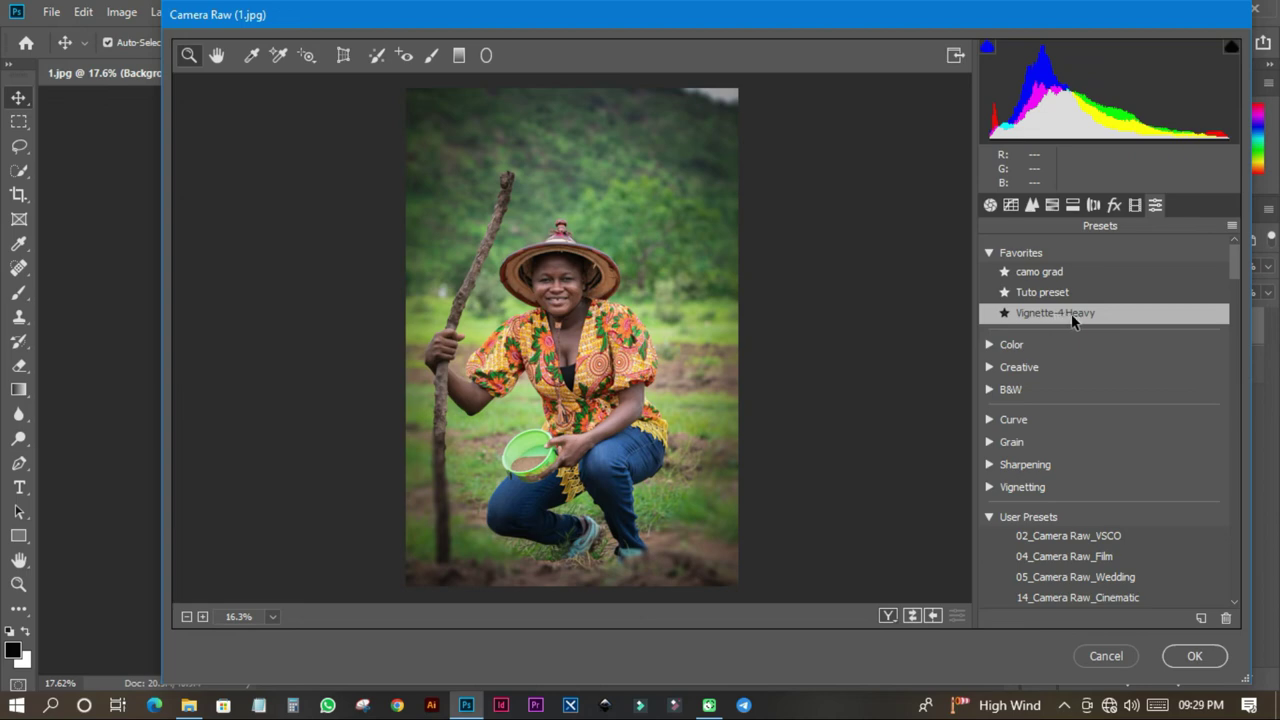
left_click(1194, 655)
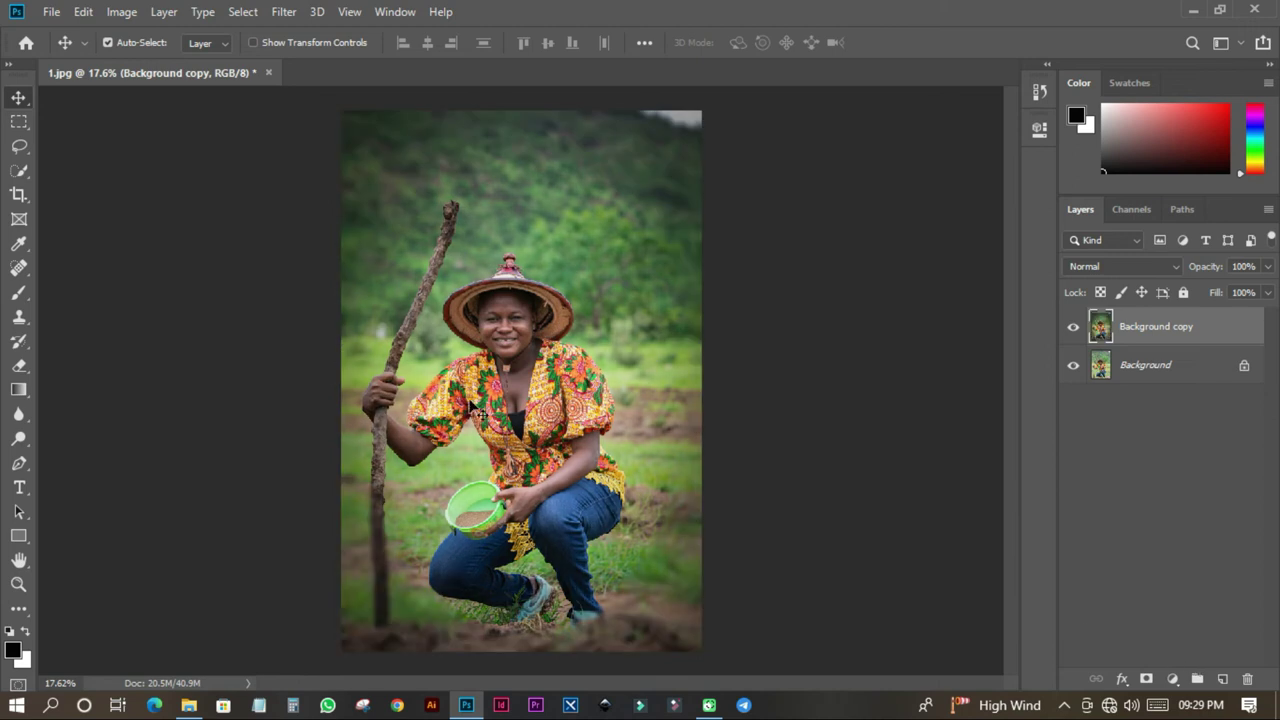
Apply the camo grad Camera Raw preset for a vivid, saturated green grade.
left_click(285, 12)
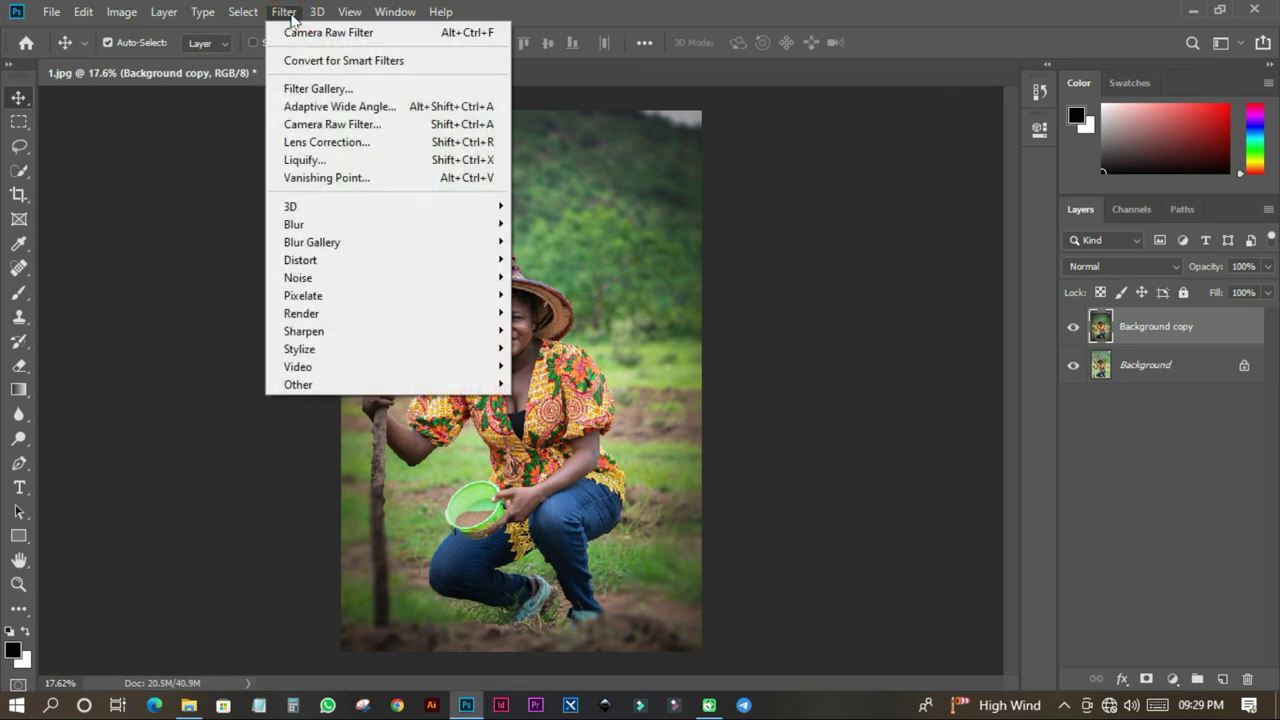
left_click(326, 126)
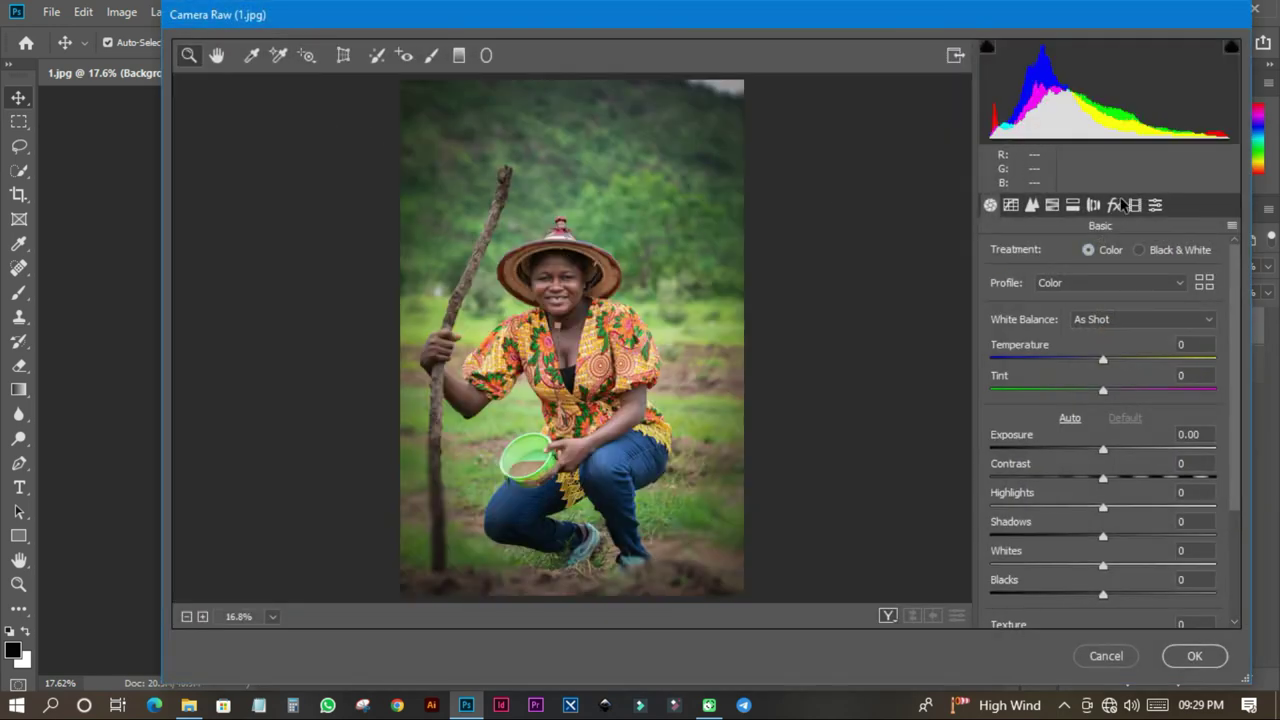
left_click(1155, 205)
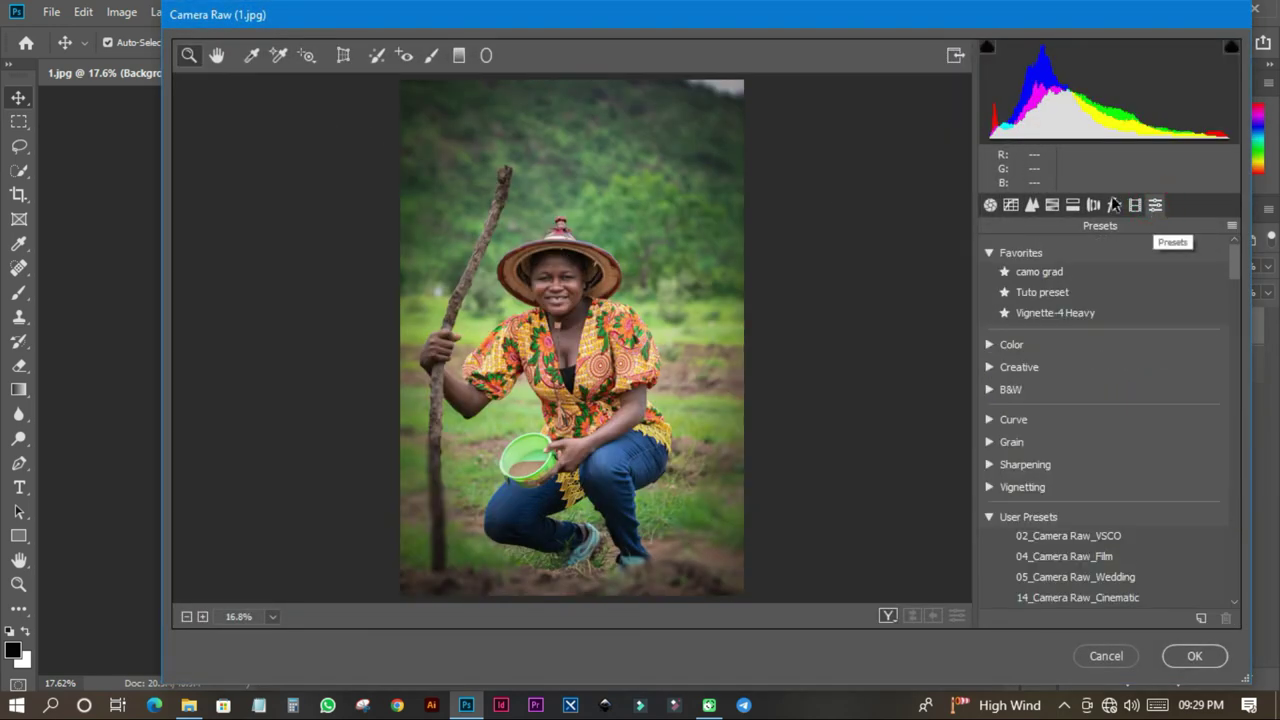
left_click(1038, 274)
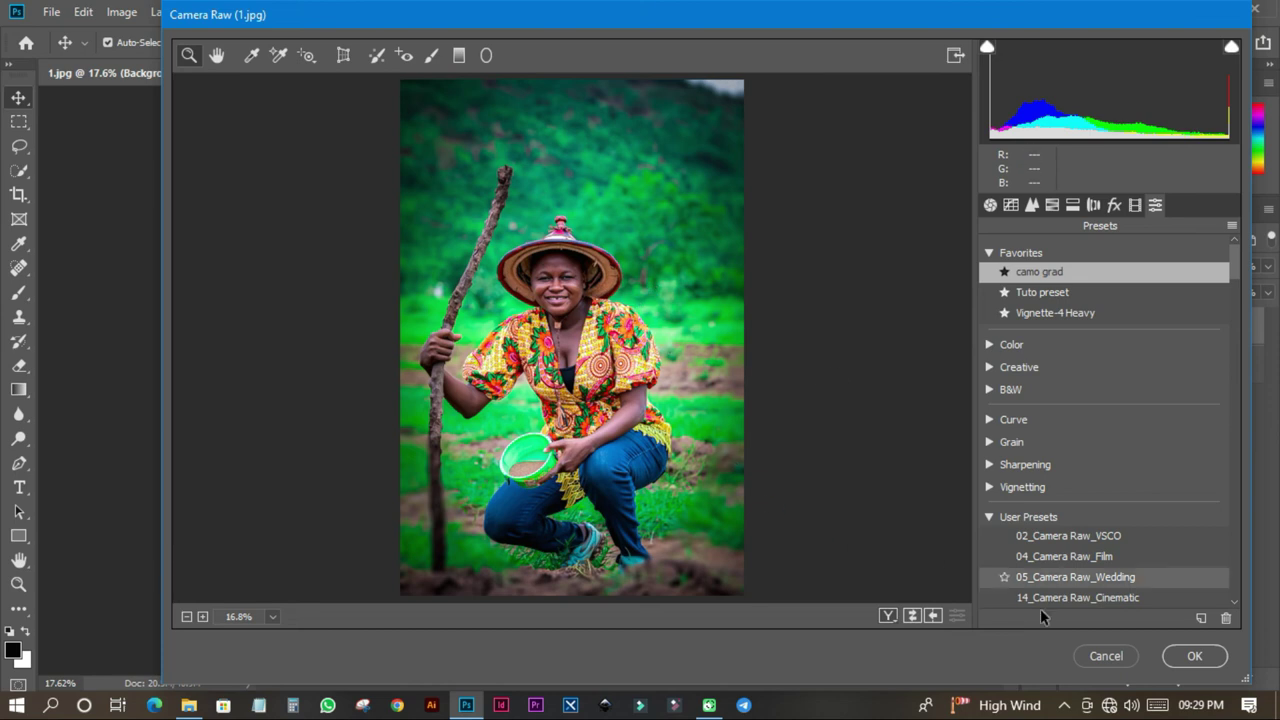
left_click(1190, 656)
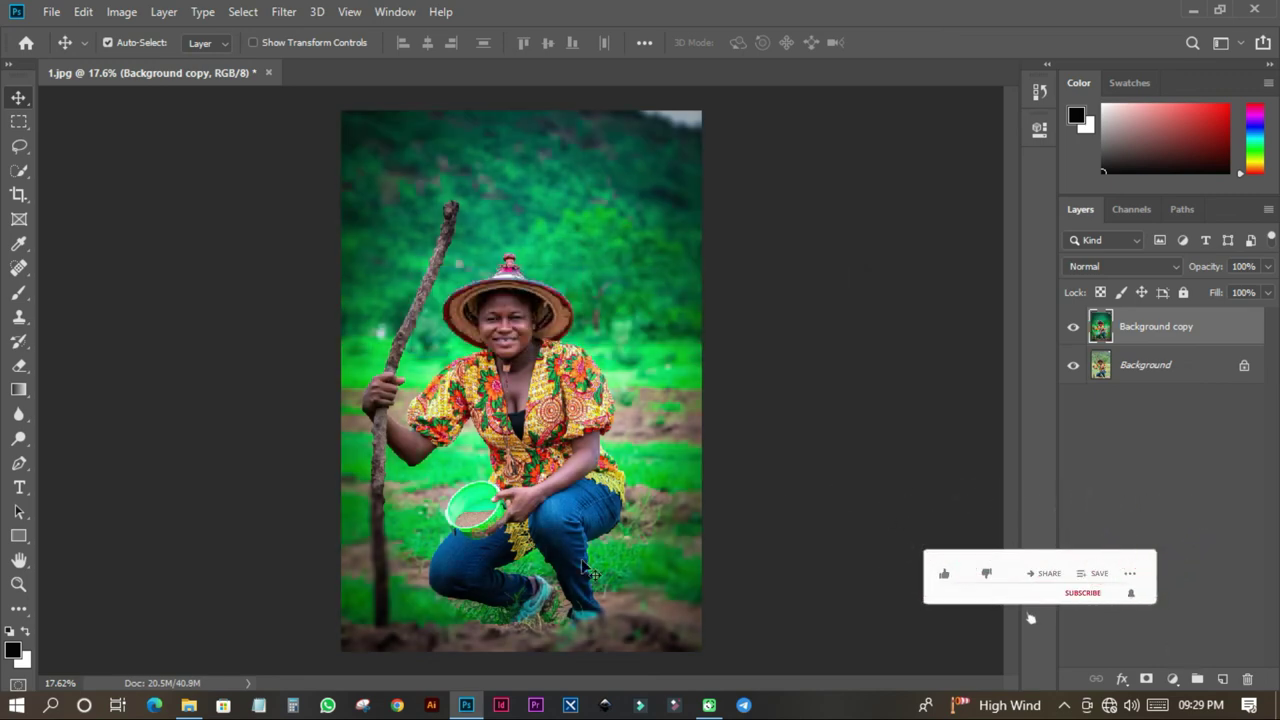
scroll(537, 300, "up", 5)
scroll(530, 296, "up", 2)
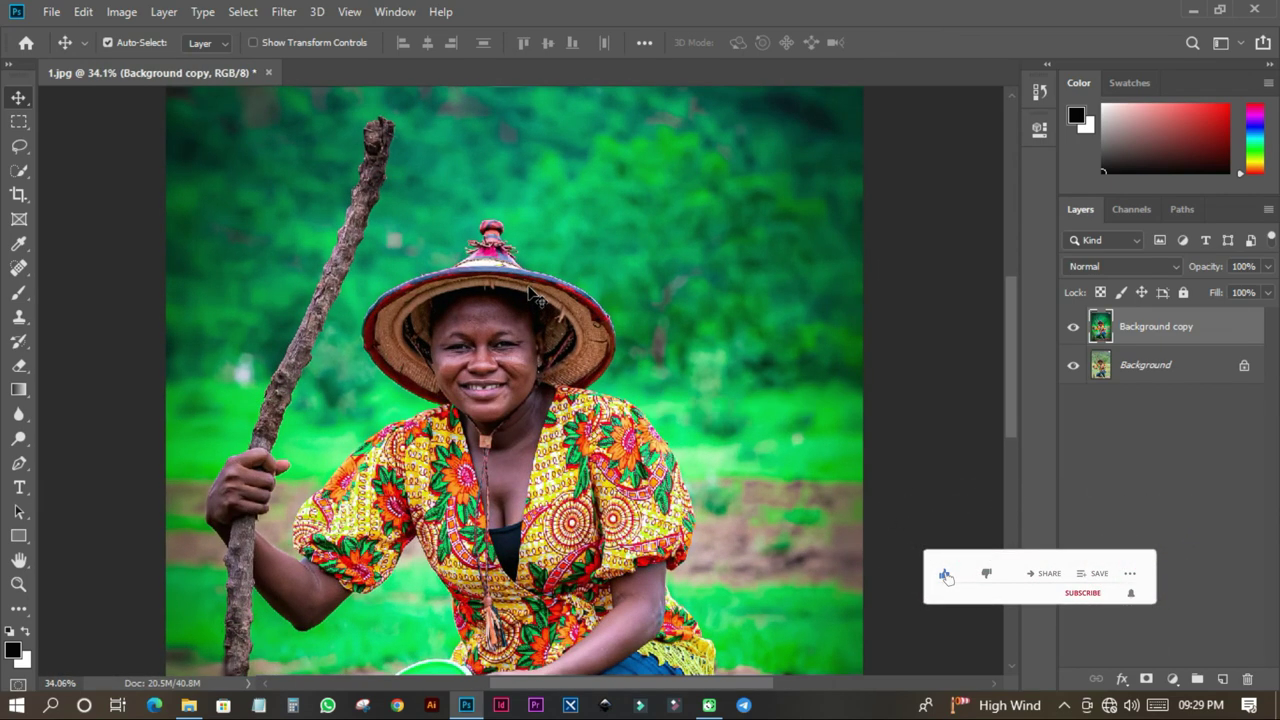
scroll(650, 315, "down", 6)
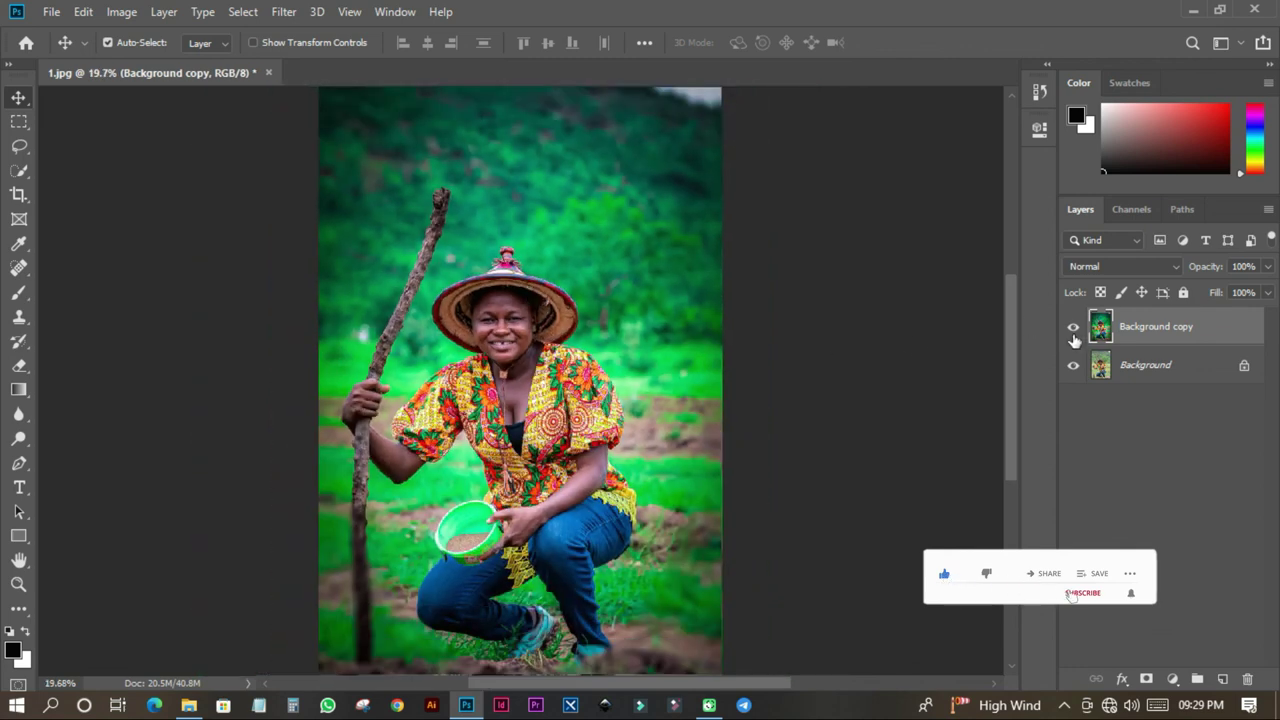